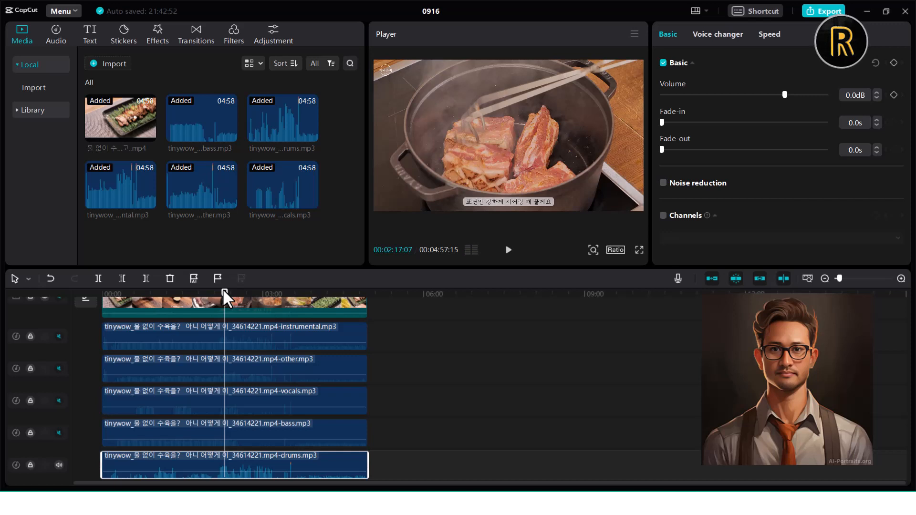
Play back the timeline from about 00:02:17 to hear the separated drums track, then stop
{"action": "key", "text": "space"}
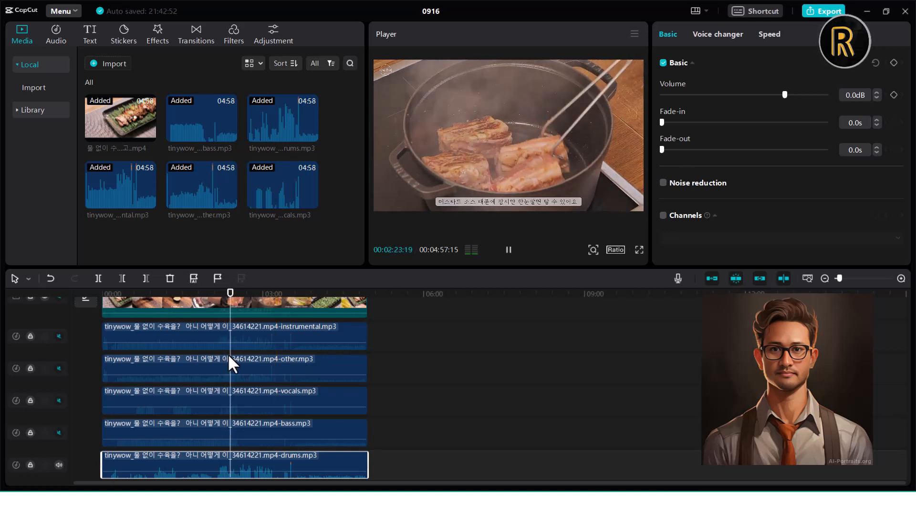
{"action": "key", "text": "space"}
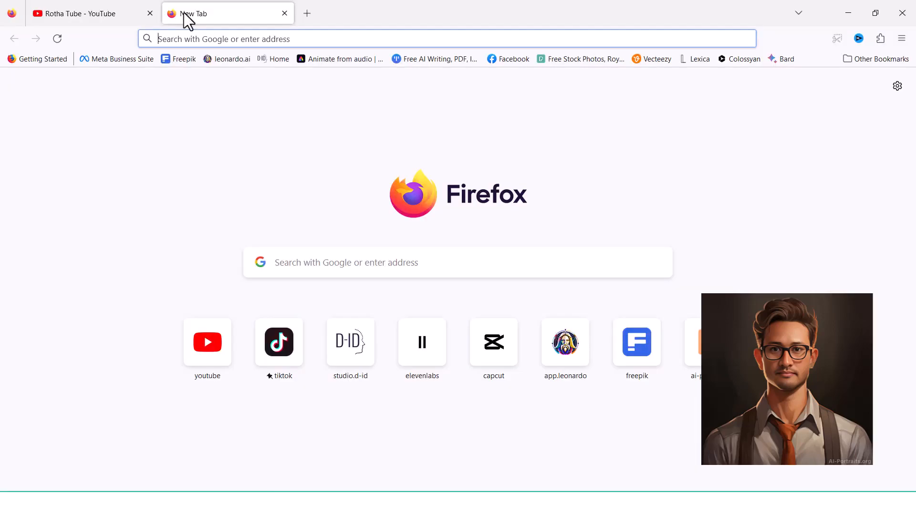
Open google.com in Firefox, search for melody.ml, and open the melody ml website
{"action": "type", "text": "google.com"}
{"action": "key", "text": "Return"}
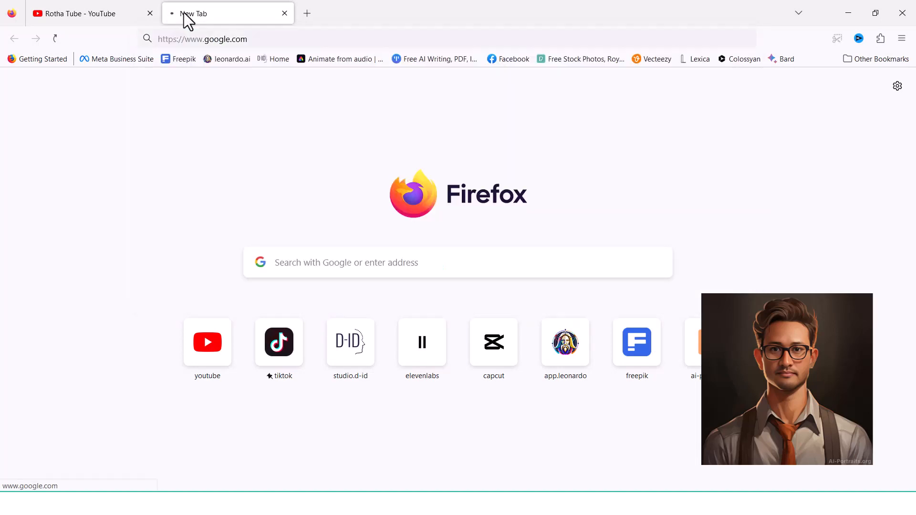
{"action": "type", "text": "melo"}
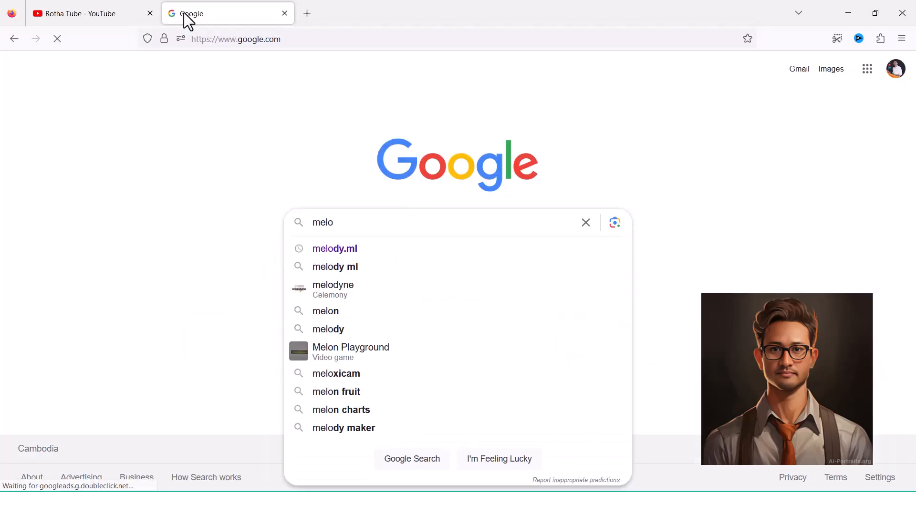
{"action": "left_click", "coordinate": [325, 249]}
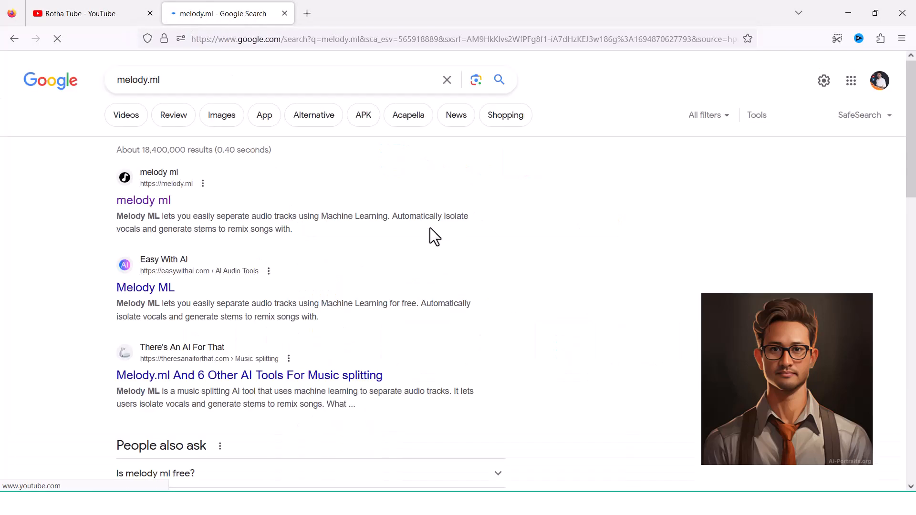
{"action": "left_click", "coordinate": [148, 202]}
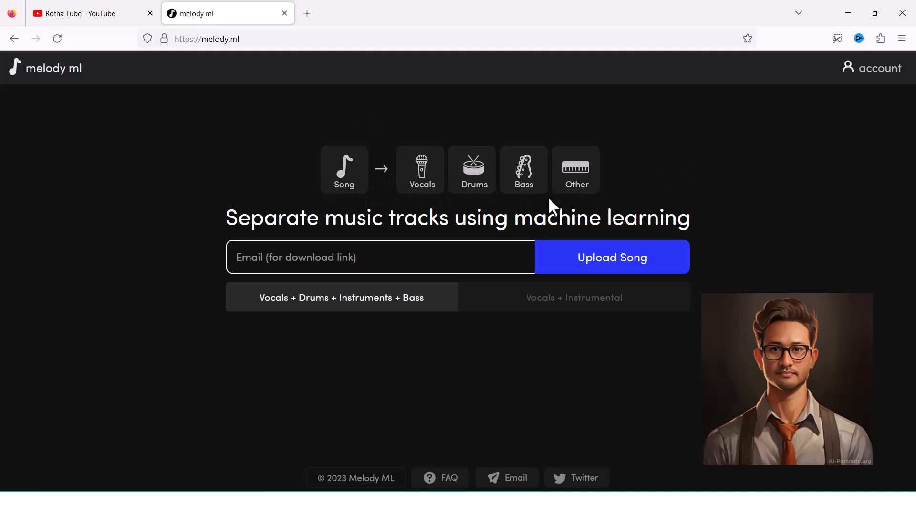
Enter the e-mail for the download link and upload the tinywow MP4 from the desktop's New folder for vocals, drums, instruments and bass separation
{"action": "left_click", "coordinate": [352, 258]}
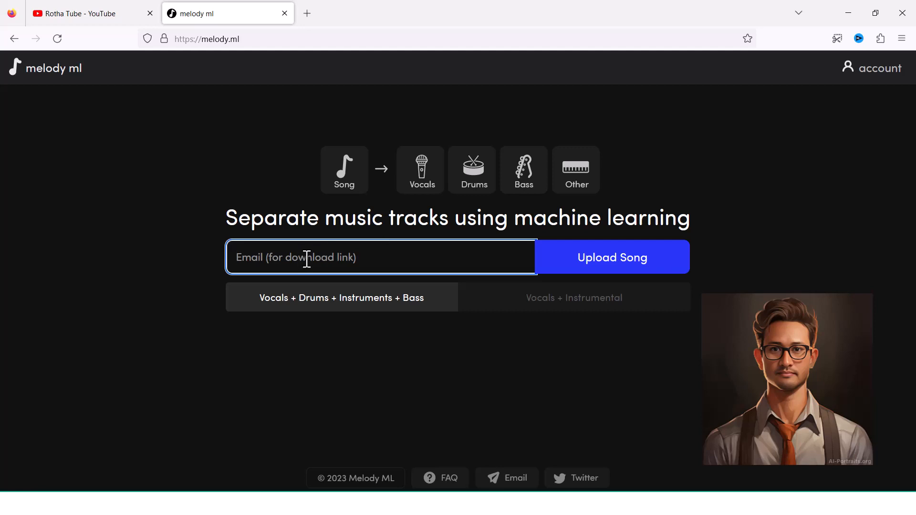
{"action": "key", "text": "ctrl+v"}
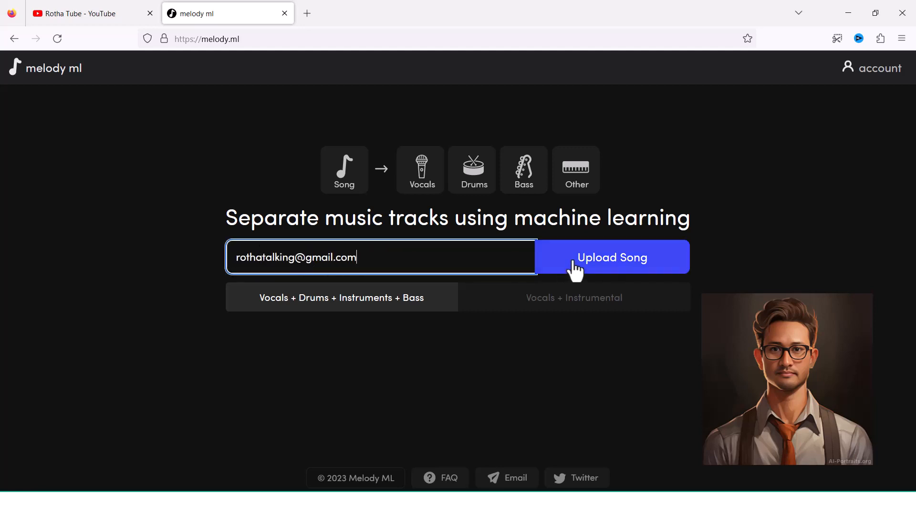
{"action": "left_click", "coordinate": [623, 264]}
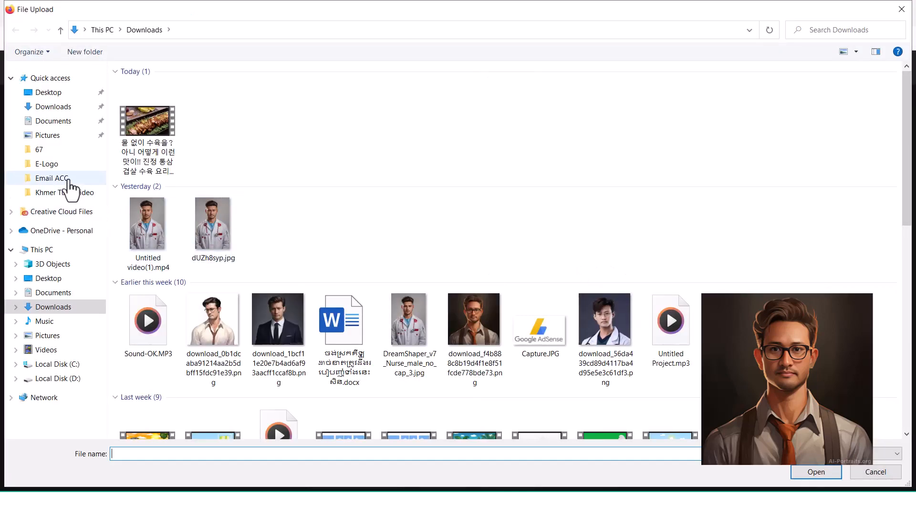
{"action": "left_click", "coordinate": [54, 280]}
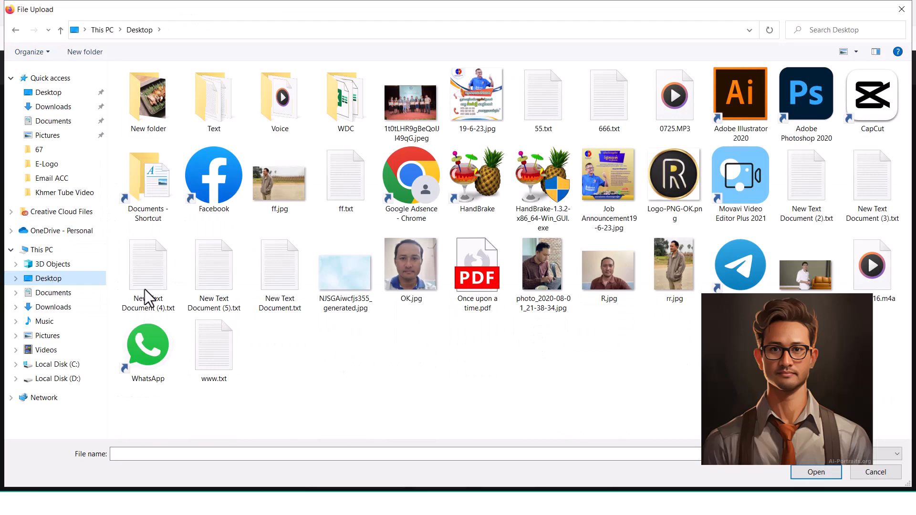
{"action": "double_click", "coordinate": [152, 98]}
{"action": "double_click", "coordinate": [145, 108]}
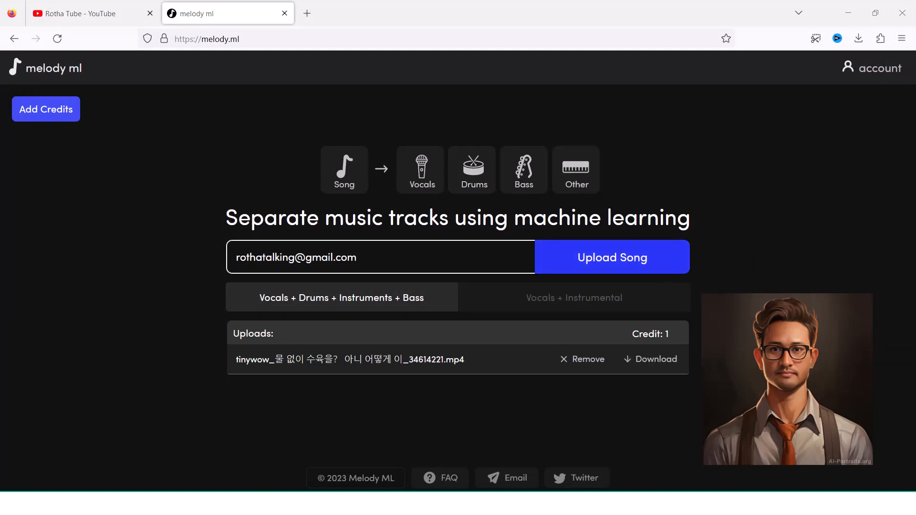
Download the separated tracks, and reset the page by removing the upload and clearing the e-mail field
{"action": "left_click", "coordinate": [656, 363]}
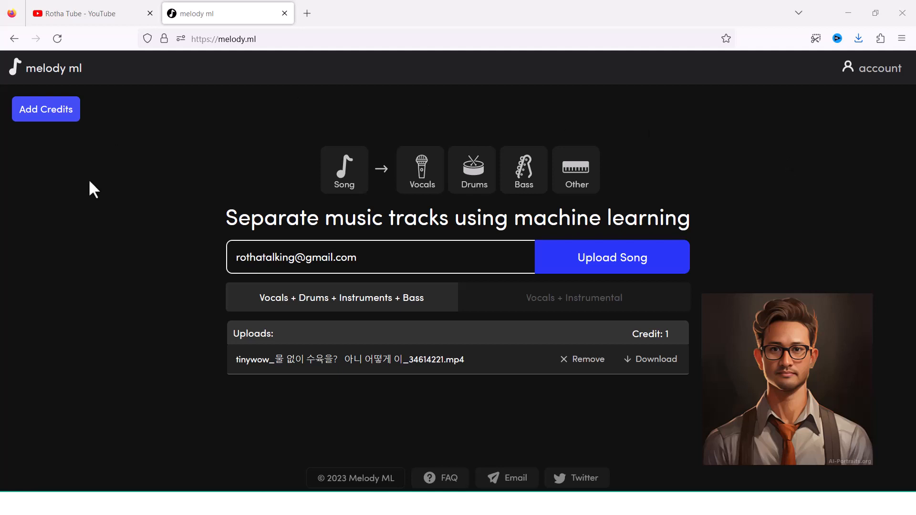
{"action": "left_click", "coordinate": [589, 359]}
{"action": "left_click_drag", "start_coordinate": [382, 262], "coordinate": [229, 257]}
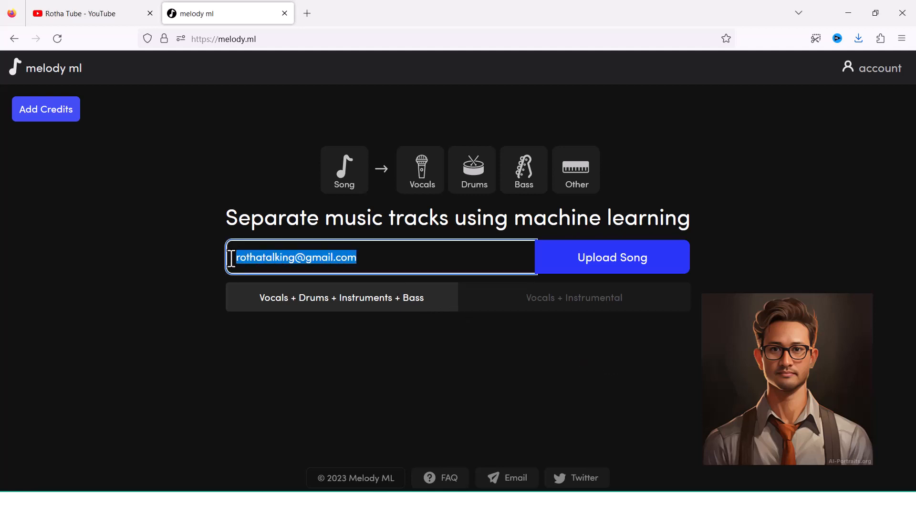
{"action": "key", "text": "BackSpace"}
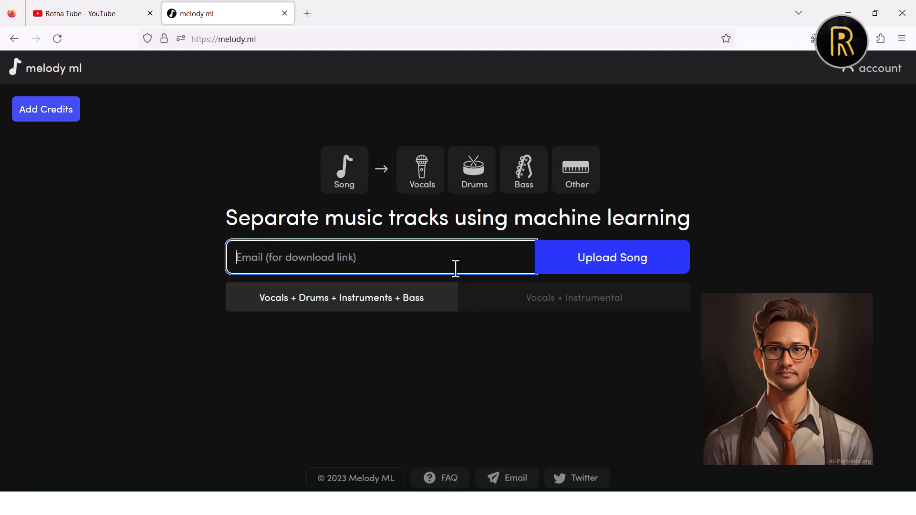
{"action": "left_click", "coordinate": [58, 38]}
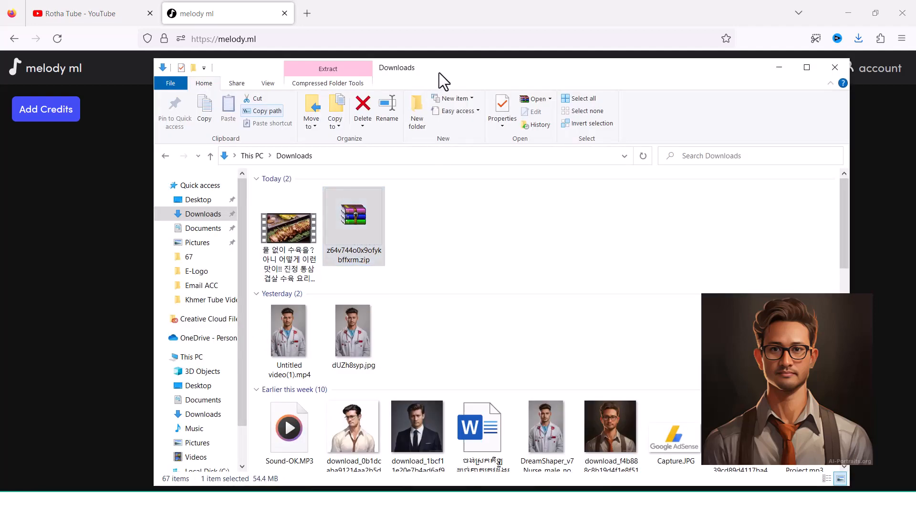
Open the downloaded ZIP archive and extract its five MP3 tracks into the desktop's New folder
{"action": "left_click_drag", "start_coordinate": [437, 75], "coordinate": [453, 76]}
{"action": "double_click", "coordinate": [375, 222]}
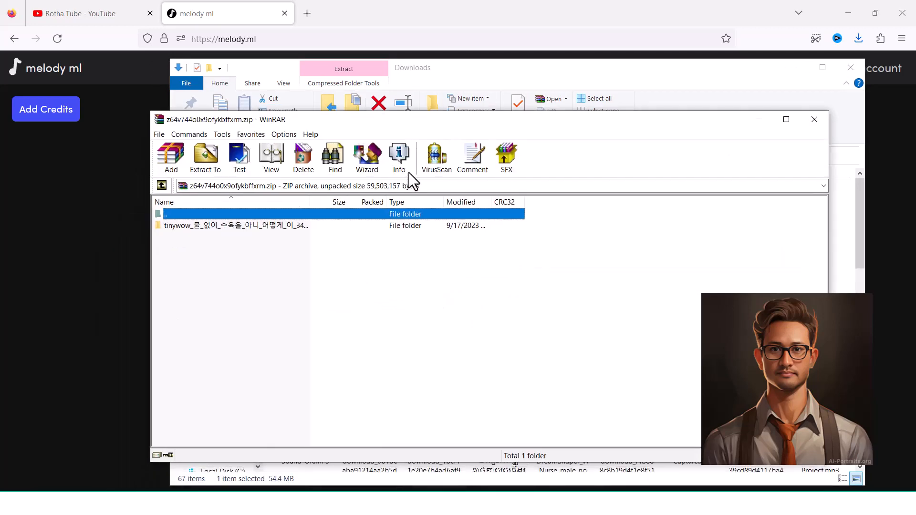
{"action": "left_click", "coordinate": [182, 224]}
{"action": "double_click", "coordinate": [182, 224]}
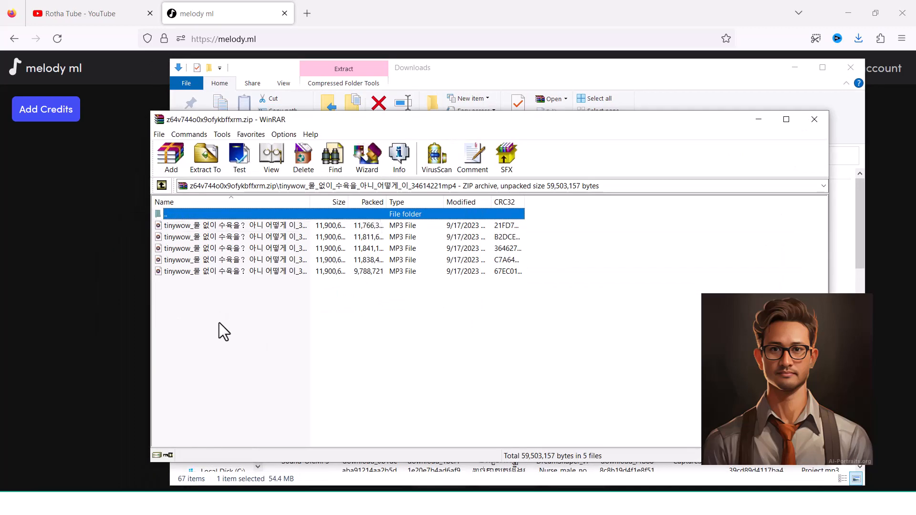
{"action": "left_click_drag", "start_coordinate": [219, 322], "coordinate": [184, 226]}
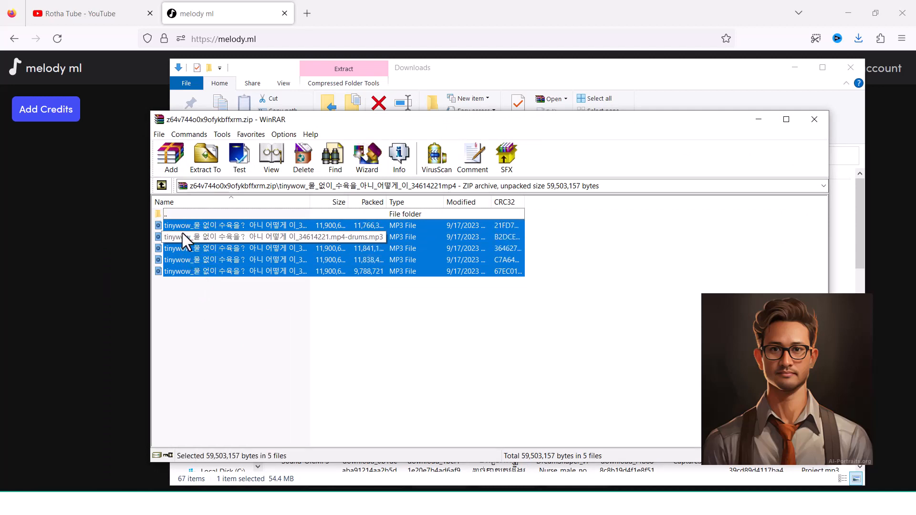
{"action": "left_click_drag", "start_coordinate": [403, 133], "coordinate": [437, 145]}
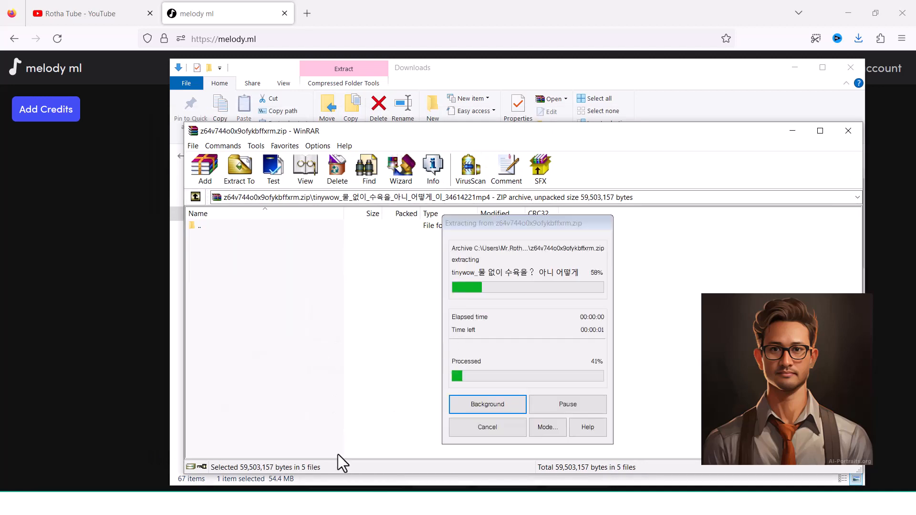
{"action": "left_click", "coordinate": [355, 472]}
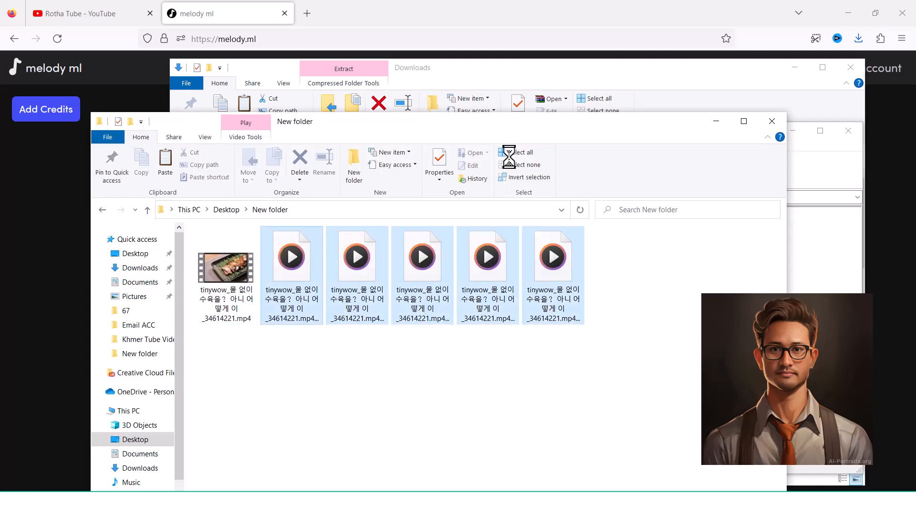
{"action": "left_click_drag", "start_coordinate": [508, 128], "coordinate": [534, 116]}
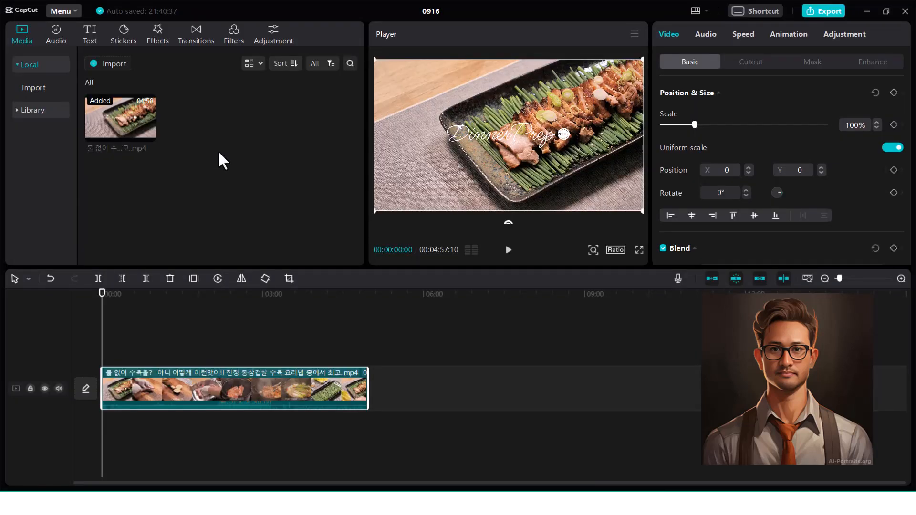
Import the bass, drums, instrumental, other and vocals MP3 files from the desktop's New folder into the CapCut project
{"action": "left_click", "coordinate": [120, 61]}
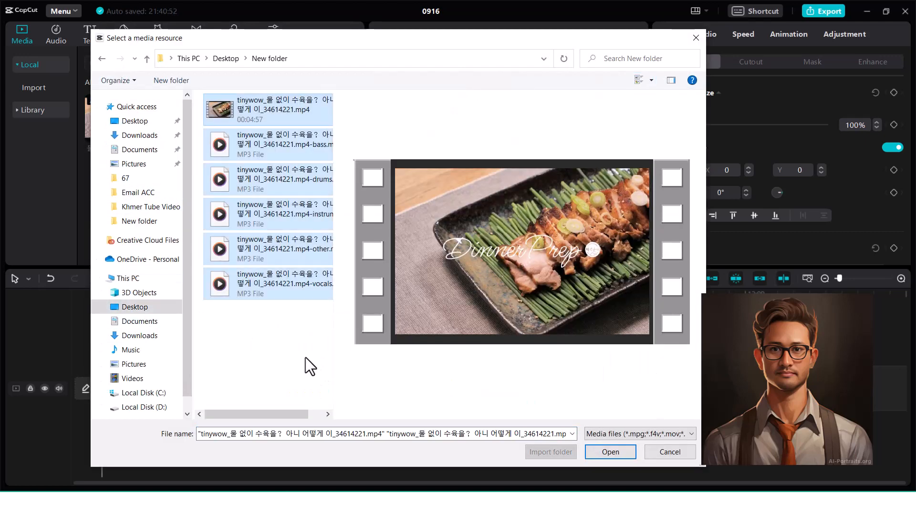
{"action": "left_click_drag", "start_coordinate": [262, 350], "coordinate": [228, 150]}
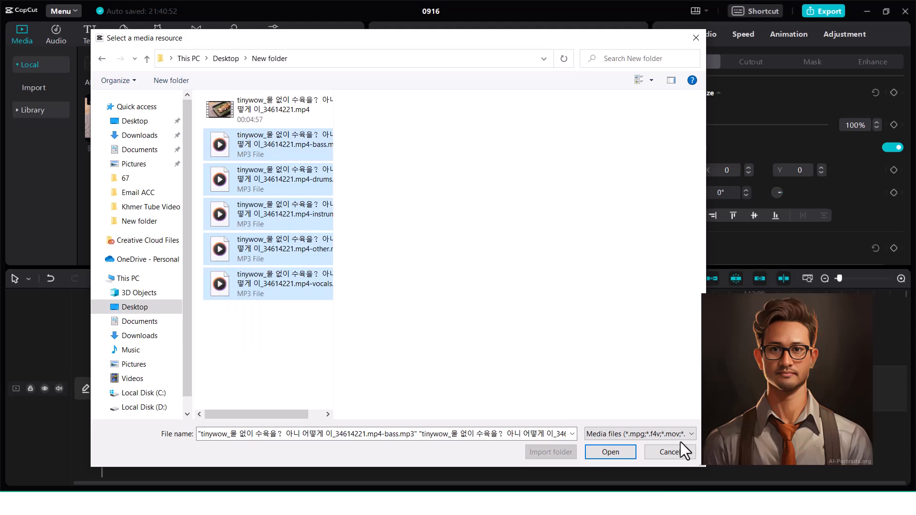
{"action": "left_click", "coordinate": [610, 451]}
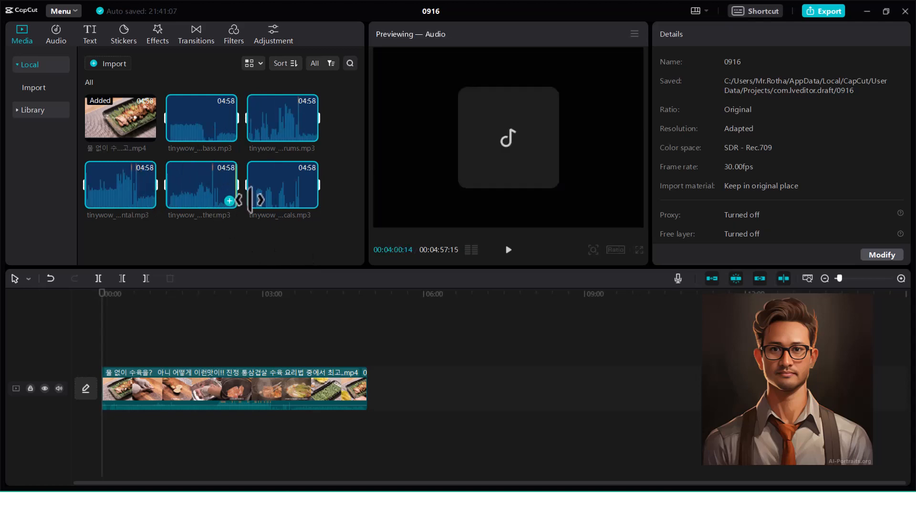
{"action": "mouse_move", "coordinate": [133, 198]}
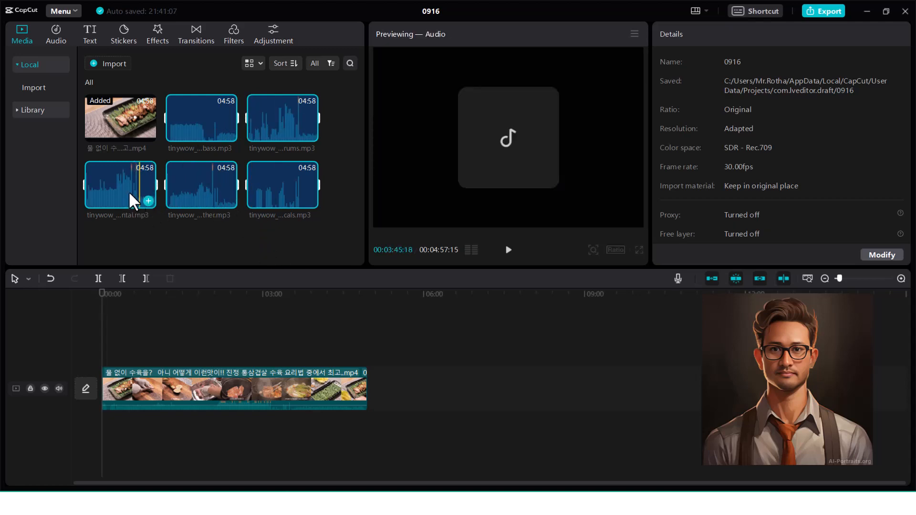
{"action": "left_click_drag", "start_coordinate": [128, 190], "coordinate": [114, 428]}
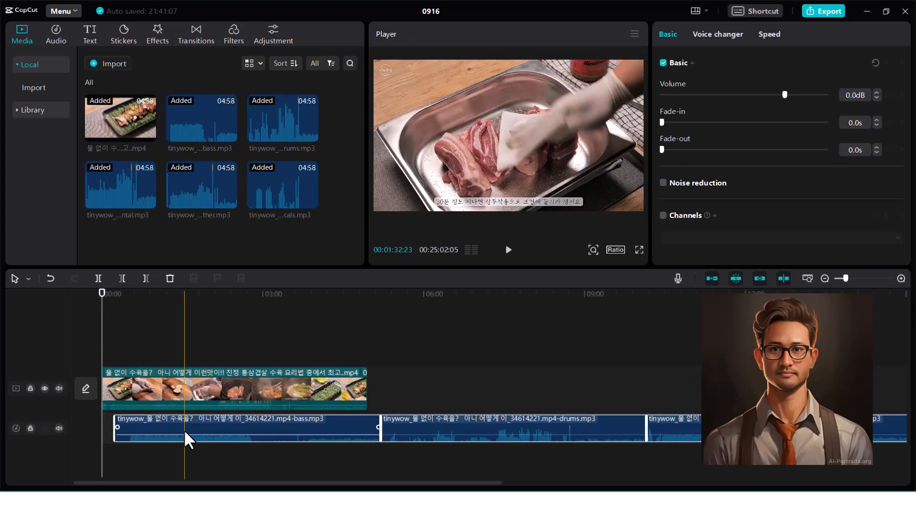
{"action": "key", "text": "Delete"}
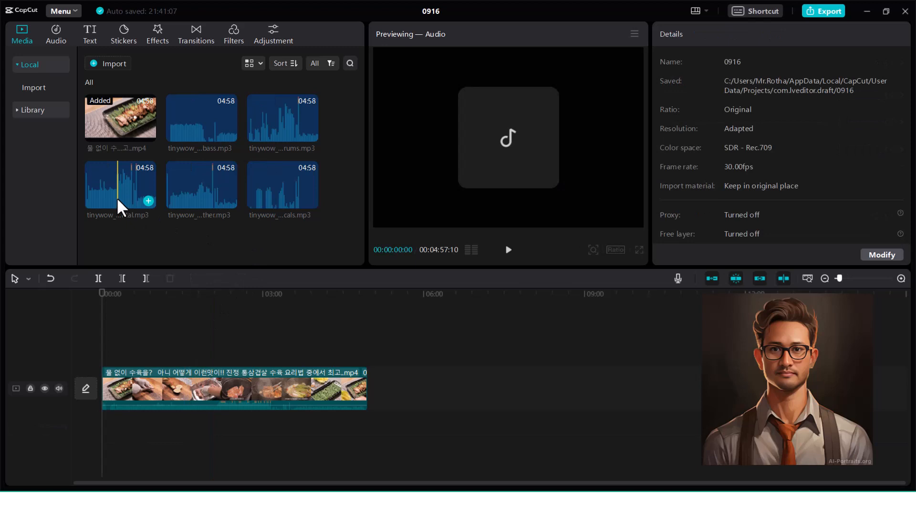
Add the instrumental MP3 at the timeline start, mute the video track, and play a section from about 00:01:16
{"action": "left_click", "coordinate": [148, 200]}
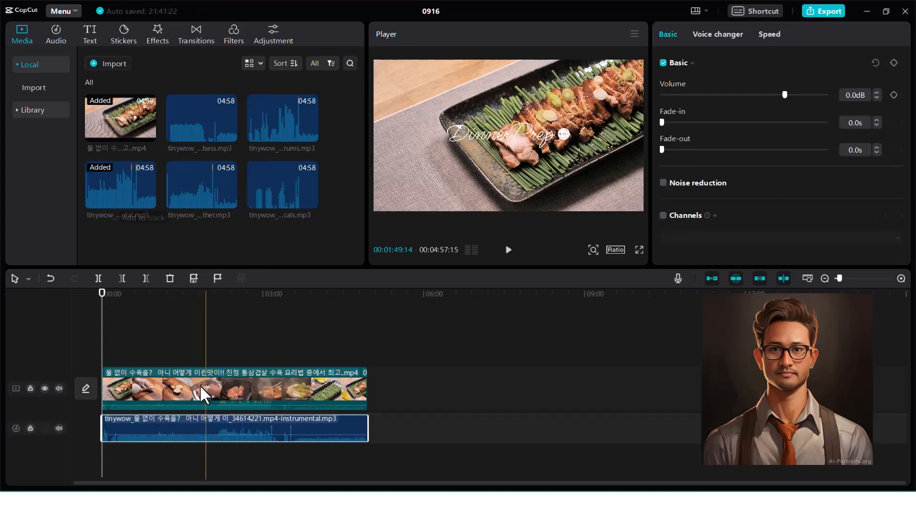
{"action": "left_click", "coordinate": [58, 388]}
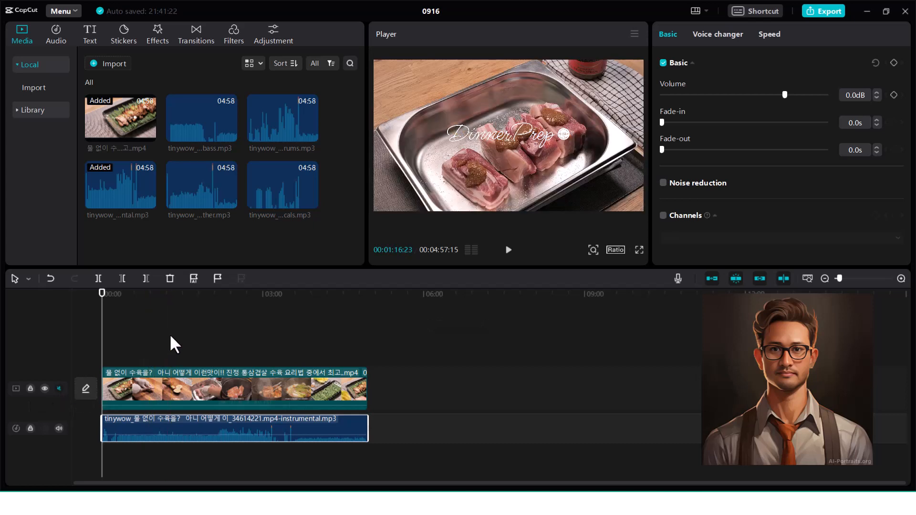
{"action": "key", "text": "space"}
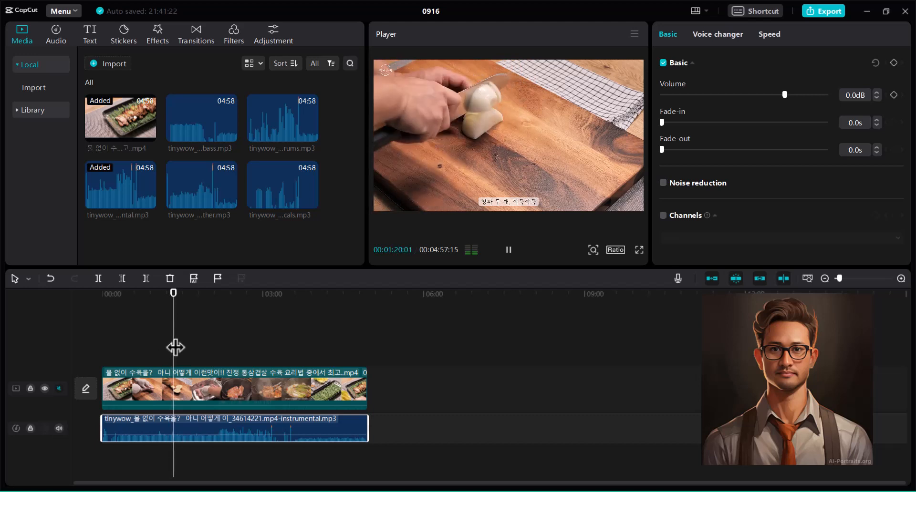
{"action": "key", "text": "space"}
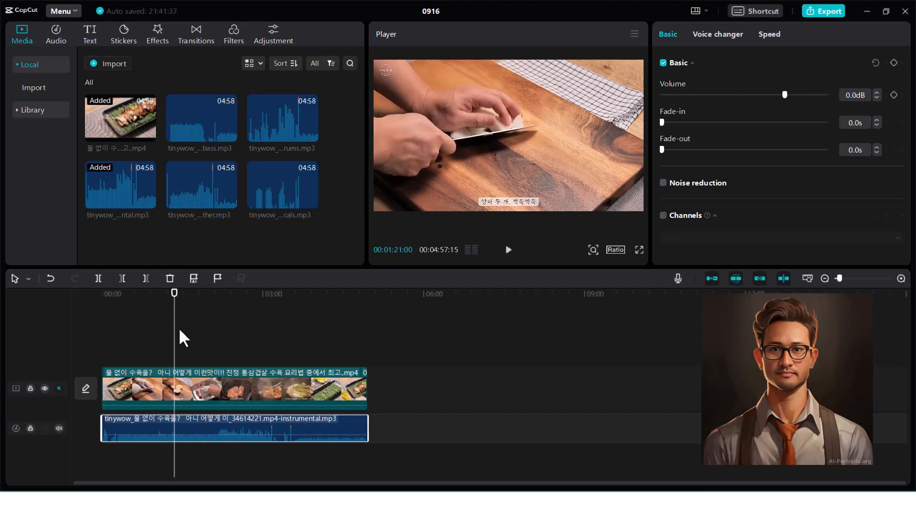
Add the other MP3 aligned to the timeline start and mute the instrumental track, with the playhead at 00:01:38:03
{"action": "left_click", "coordinate": [225, 200]}
{"action": "left_click", "coordinate": [231, 199]}
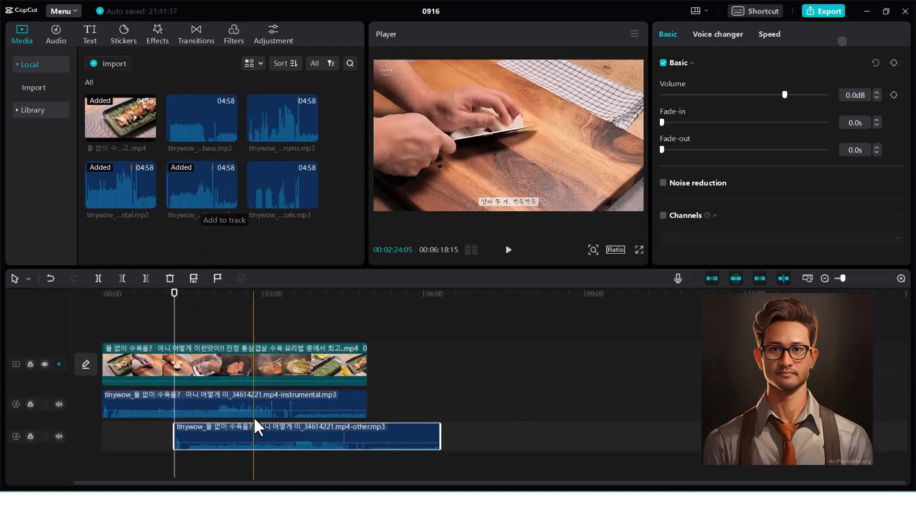
{"action": "left_click_drag", "start_coordinate": [250, 424], "coordinate": [153, 424]}
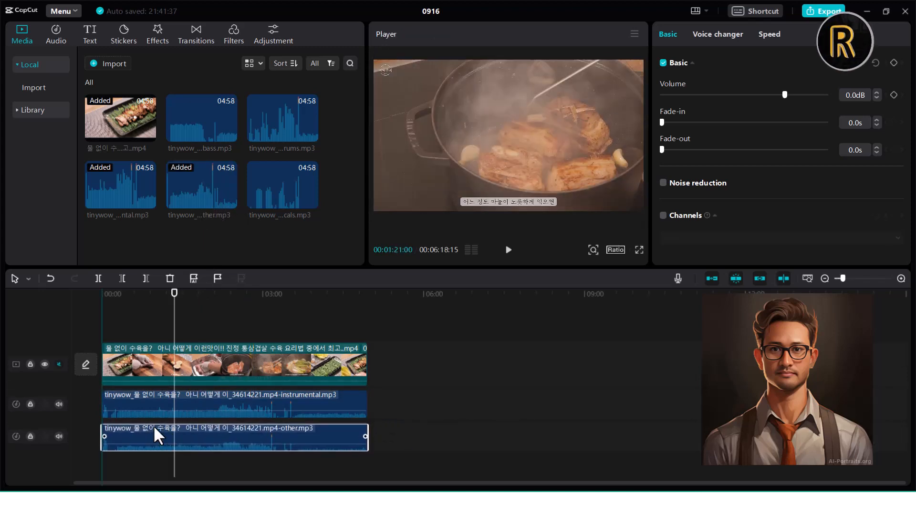
{"action": "left_click", "coordinate": [59, 400]}
{"action": "left_click", "coordinate": [188, 296]}
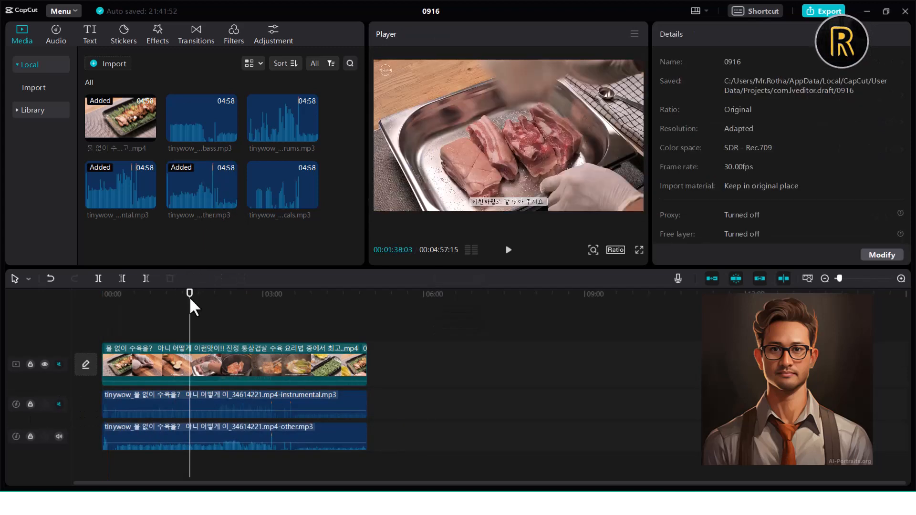
Add the vocals MP3 on its own track aligned to the timeline start and play a section from about 00:01:21
{"action": "left_click", "coordinate": [267, 199]}
{"action": "left_click", "coordinate": [308, 199]}
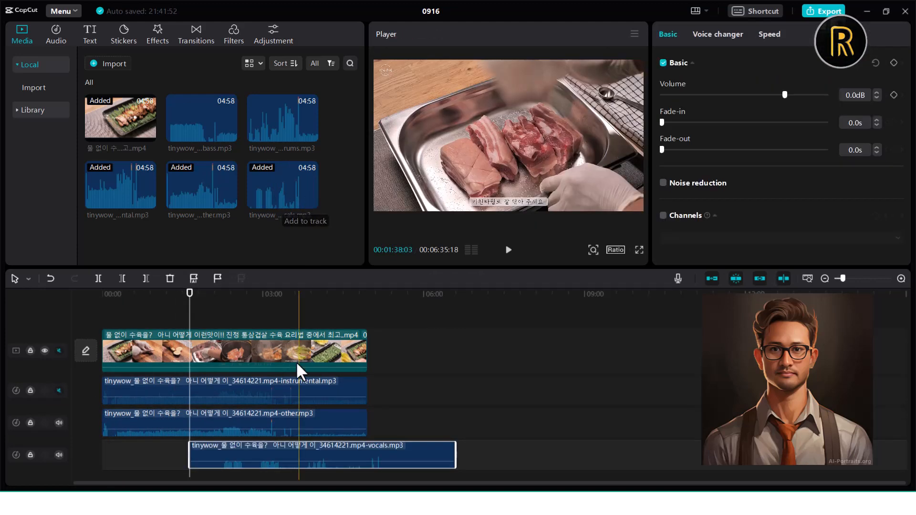
{"action": "left_click_drag", "start_coordinate": [277, 454], "coordinate": [191, 453]}
{"action": "left_click", "coordinate": [174, 292]}
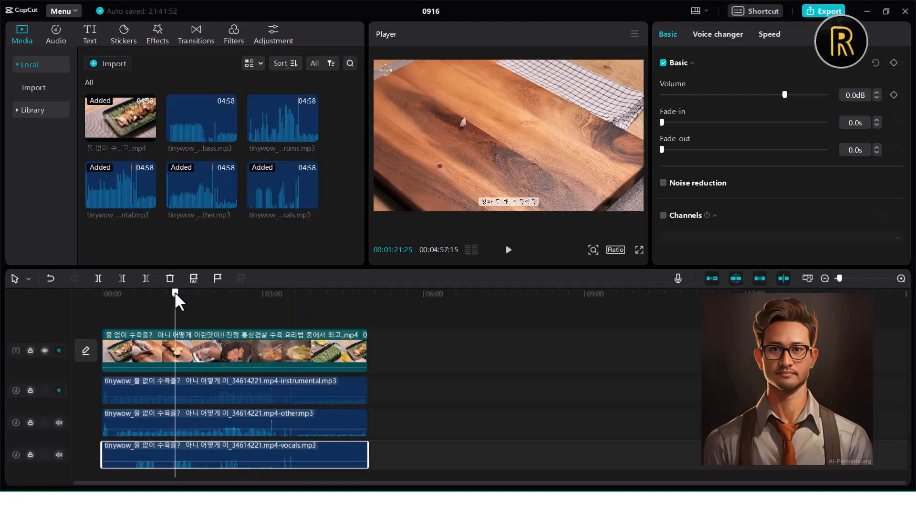
{"action": "key", "text": "space"}
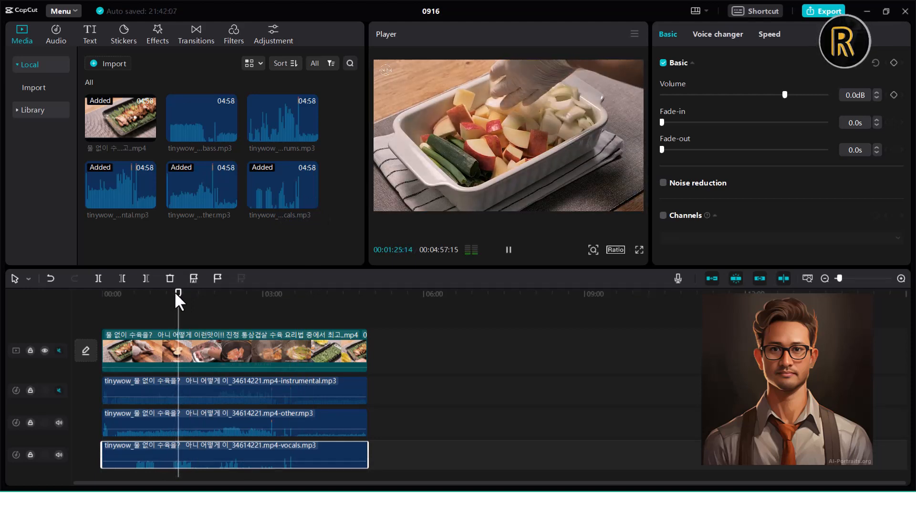
{"action": "key", "text": "space"}
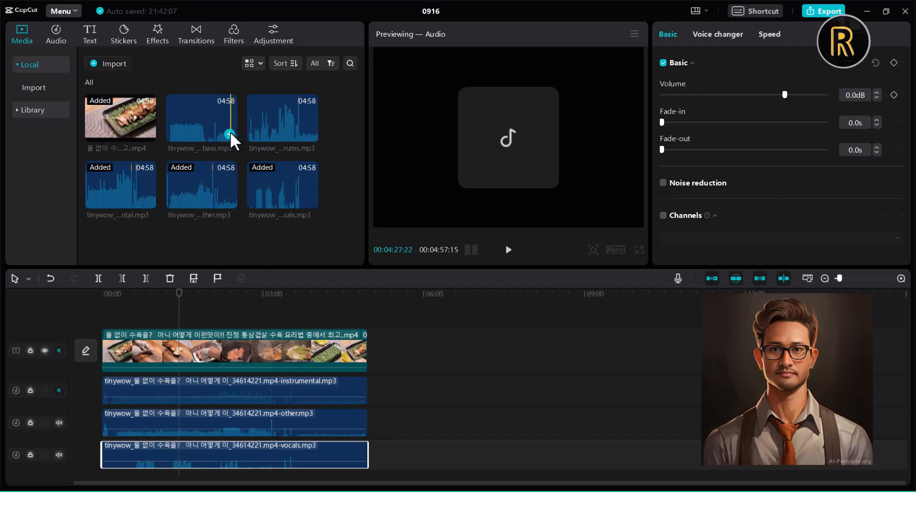
Mute the other and vocals tracks, and add the bass and drums MP3s on separate tracks aligned to the timeline start
{"action": "left_click", "coordinate": [230, 134]}
{"action": "left_click_drag", "start_coordinate": [317, 462], "coordinate": [237, 461]}
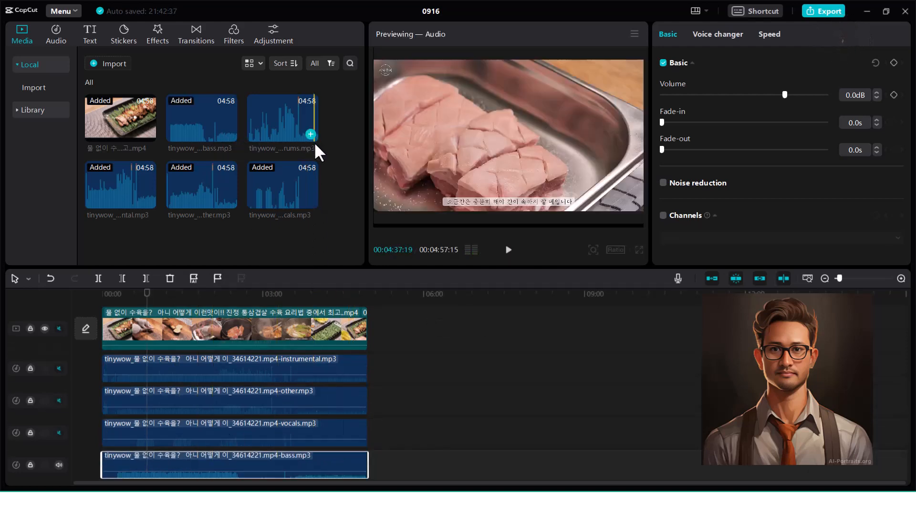
{"action": "left_click", "coordinate": [311, 135]}
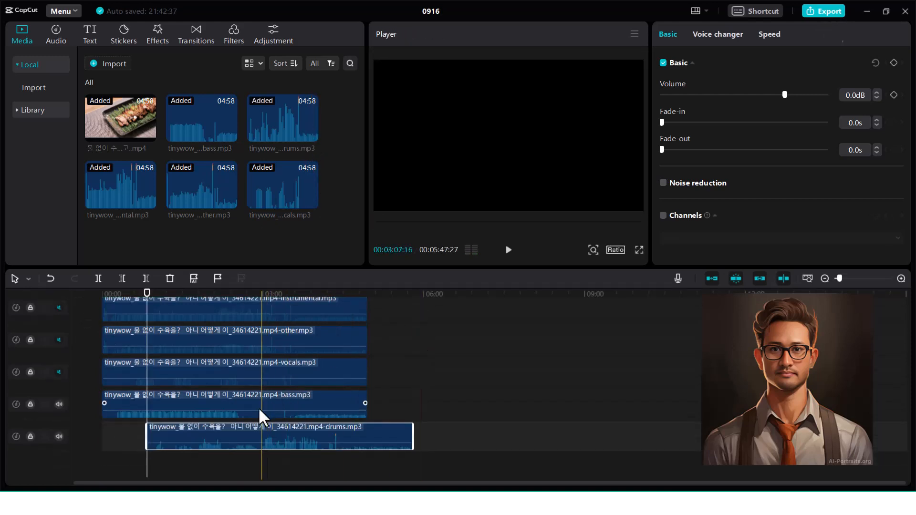
{"action": "left_click_drag", "start_coordinate": [250, 436], "coordinate": [193, 438]}
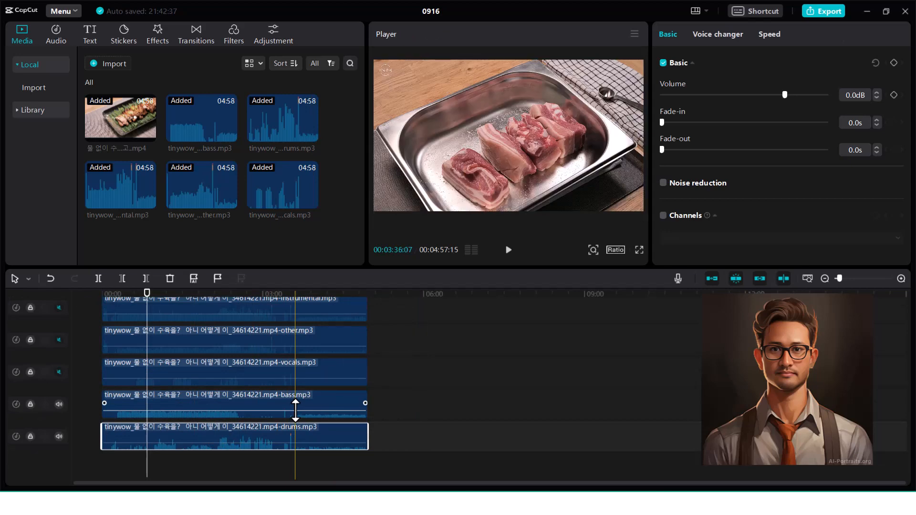
Mute the bass track and play the drums track from about 00:02:15
{"action": "scroll", "coordinate": [334, 388], "scroll_direction": "up", "scroll_amount": 2}
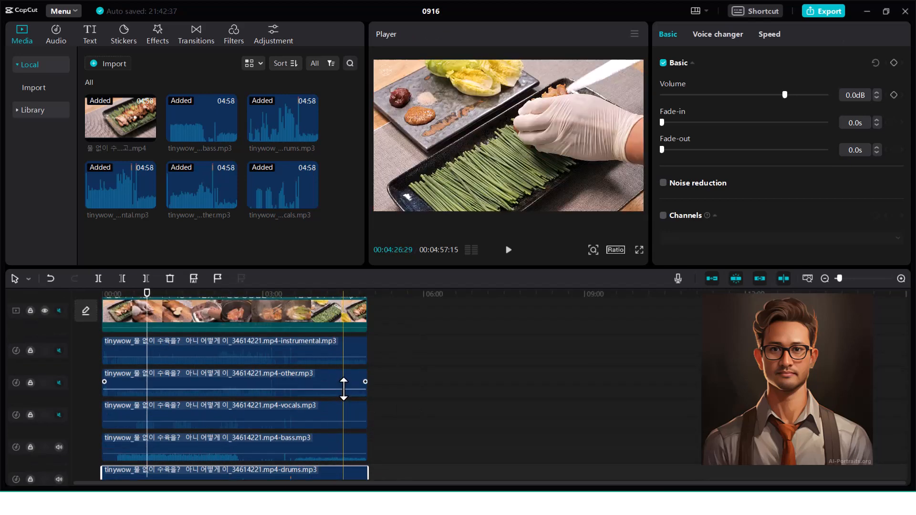
{"action": "key", "text": "space"}
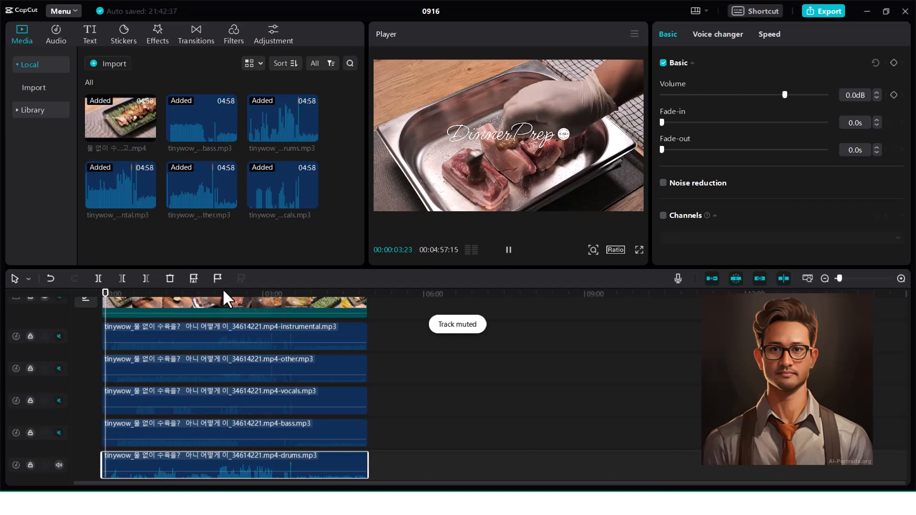
{"action": "left_click", "coordinate": [224, 290]}
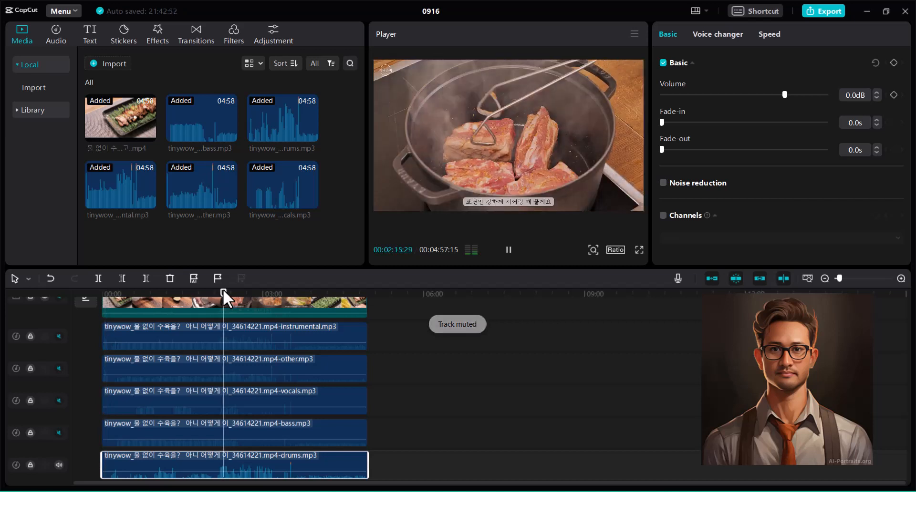
{"action": "key", "text": "space"}
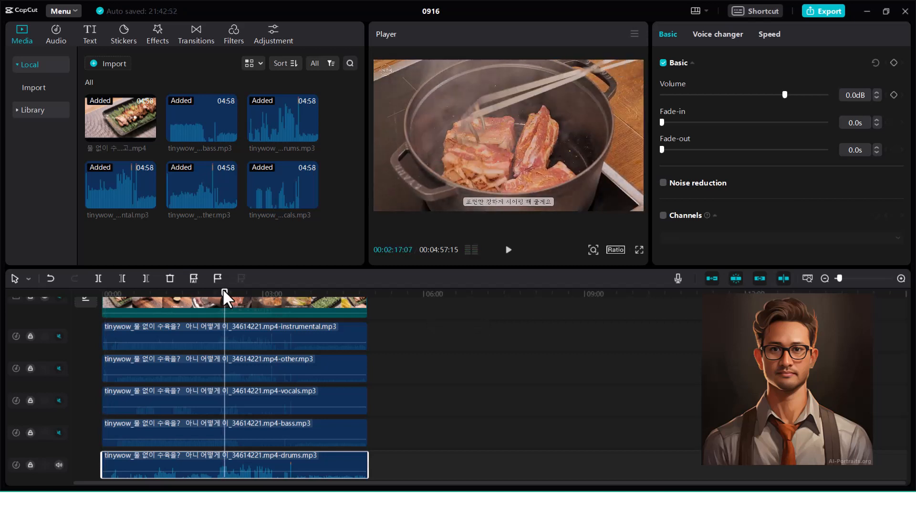
{"action": "key", "text": "space"}
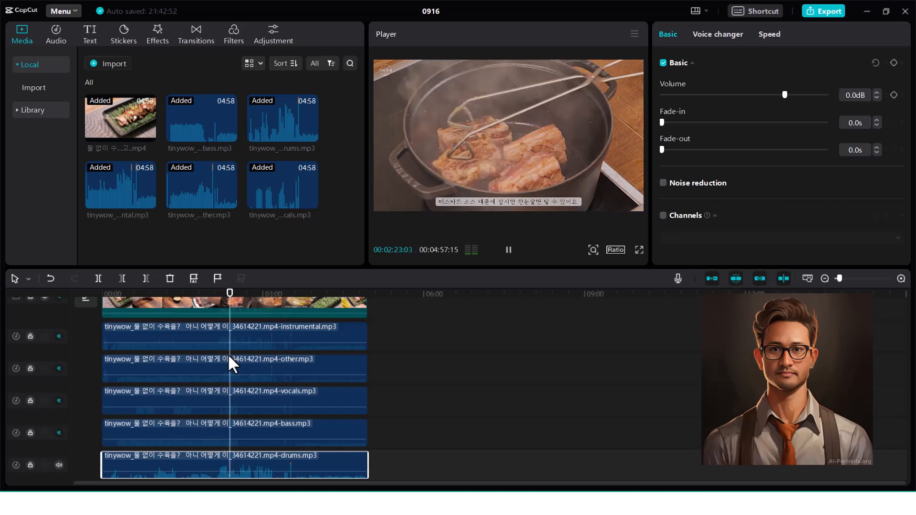
{"action": "key", "text": "space"}
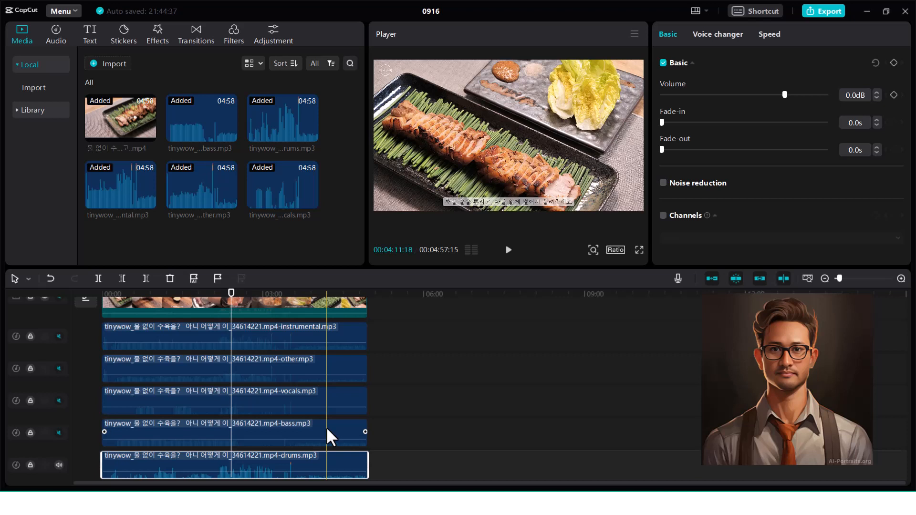
Delete the instrumental, other, vocals and bass clips from the timeline, keeping the video and drums
{"action": "scroll", "coordinate": [397, 398], "scroll_direction": "down", "scroll_amount": 1}
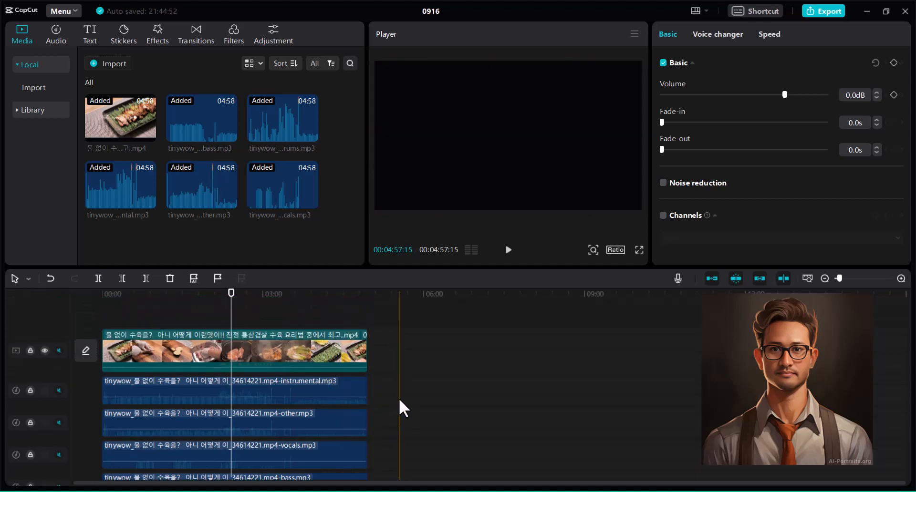
{"action": "scroll", "coordinate": [410, 393], "scroll_direction": "down", "scroll_amount": 1}
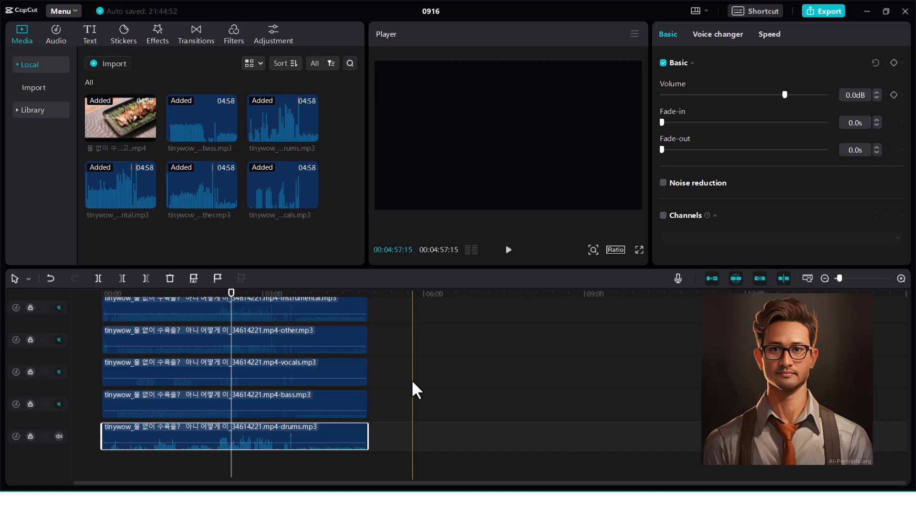
{"action": "scroll", "coordinate": [412, 382], "scroll_direction": "up", "scroll_amount": 1}
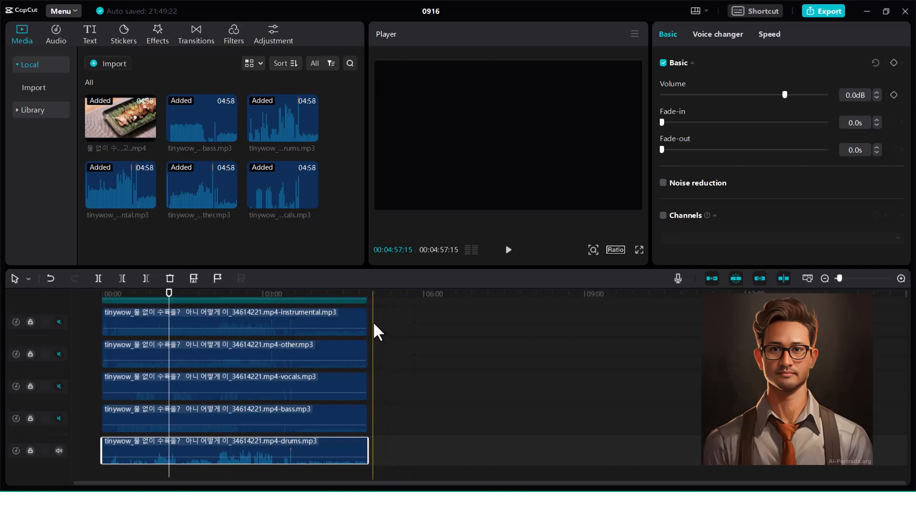
{"action": "left_click_drag", "start_coordinate": [373, 322], "coordinate": [288, 411]}
{"action": "left_click", "coordinate": [416, 358]}
{"action": "left_click_drag", "start_coordinate": [396, 323], "coordinate": [299, 413]}
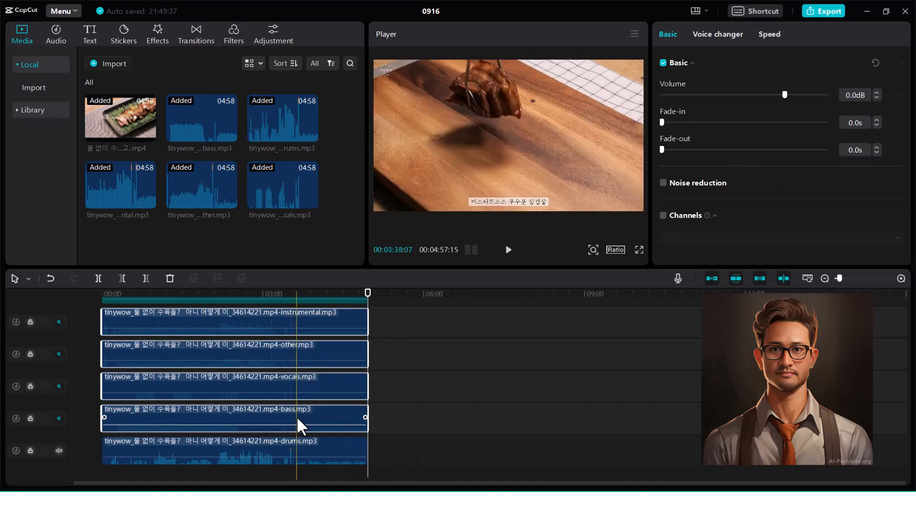
{"action": "key", "text": "Delete"}
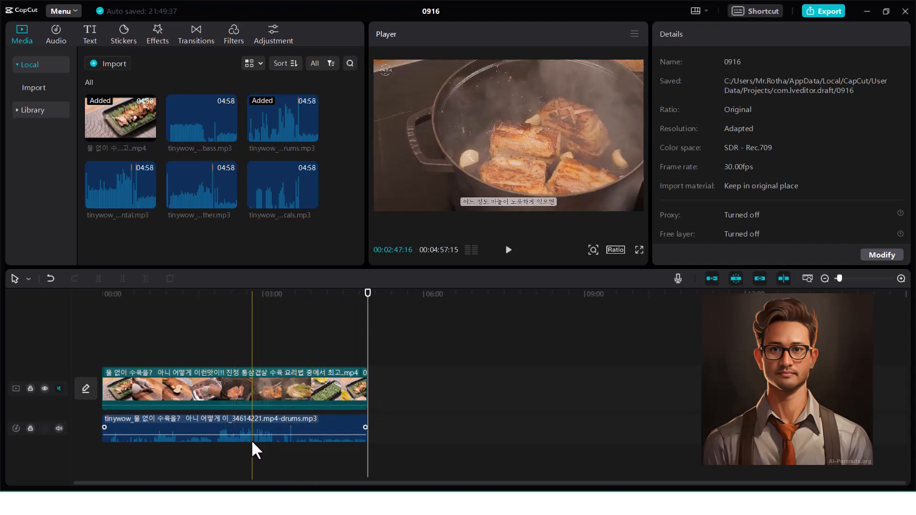
Import the No.9_Esther's Waltz MP3 from Downloads and place it on a new track below the drums at the timeline start
{"action": "left_click", "coordinate": [108, 66]}
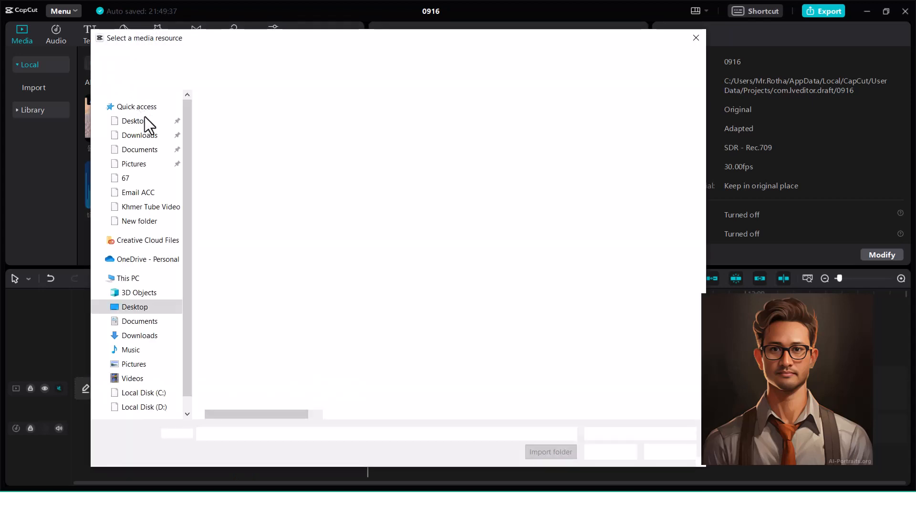
{"action": "left_click", "coordinate": [141, 135]}
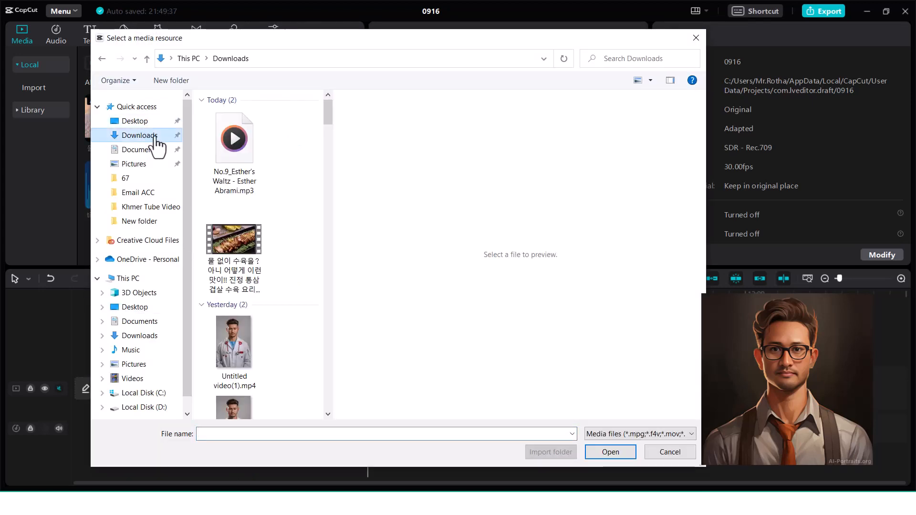
{"action": "double_click", "coordinate": [240, 146]}
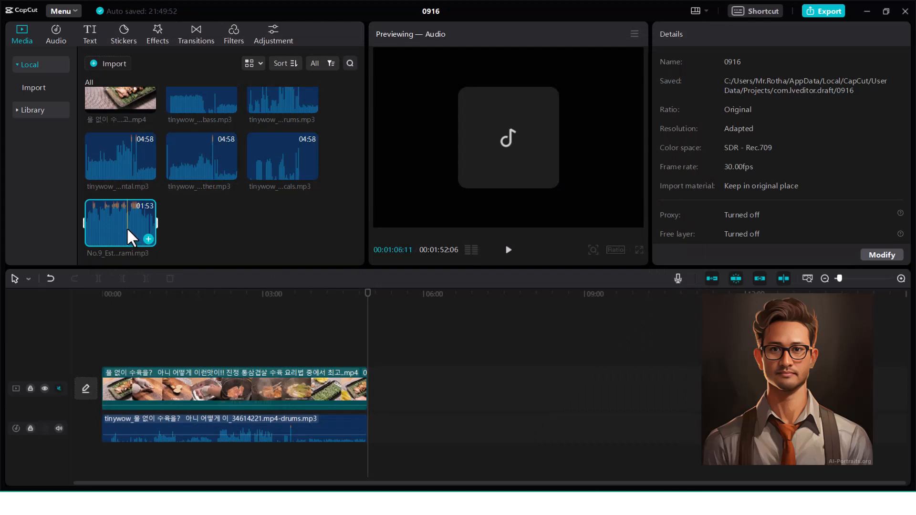
{"action": "left_click_drag", "start_coordinate": [127, 227], "coordinate": [128, 433]}
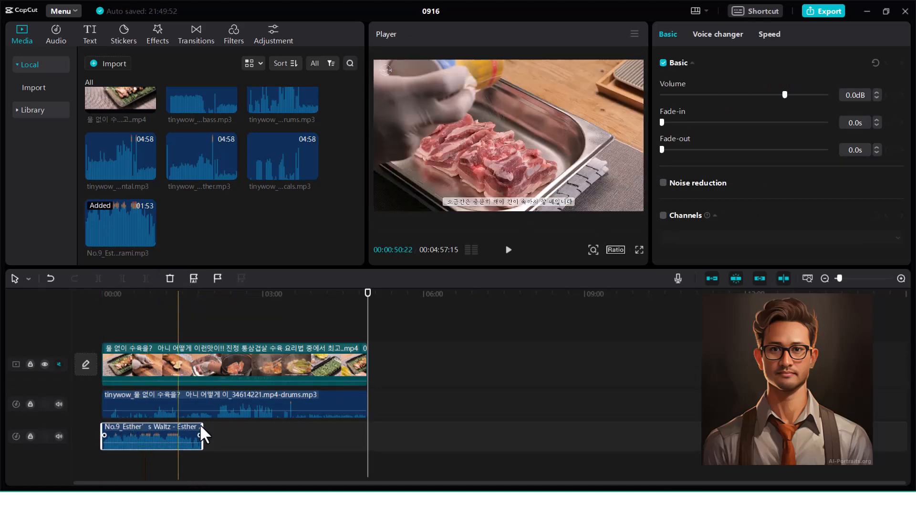
Lower the waltz clip's volume to -25.0 dB, checking the mix by playing from near the start of the timeline
{"action": "left_click_drag", "start_coordinate": [783, 94], "coordinate": [745, 94]}
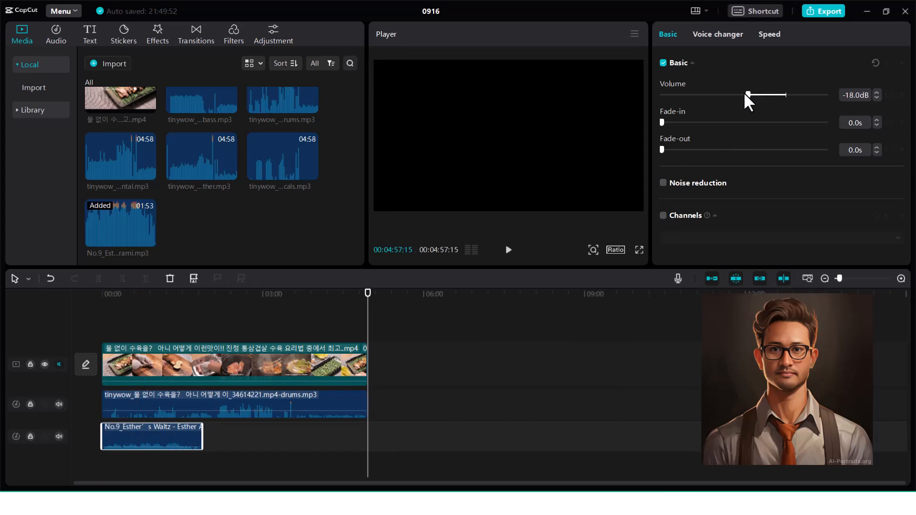
{"action": "left_click", "coordinate": [130, 320]}
{"action": "left_click", "coordinate": [109, 293]}
{"action": "key", "text": "space"}
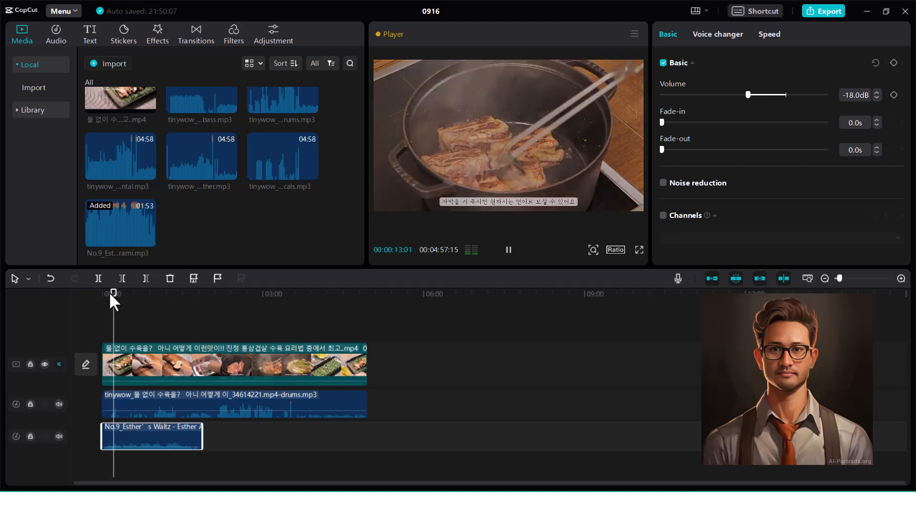
{"action": "key", "text": "space"}
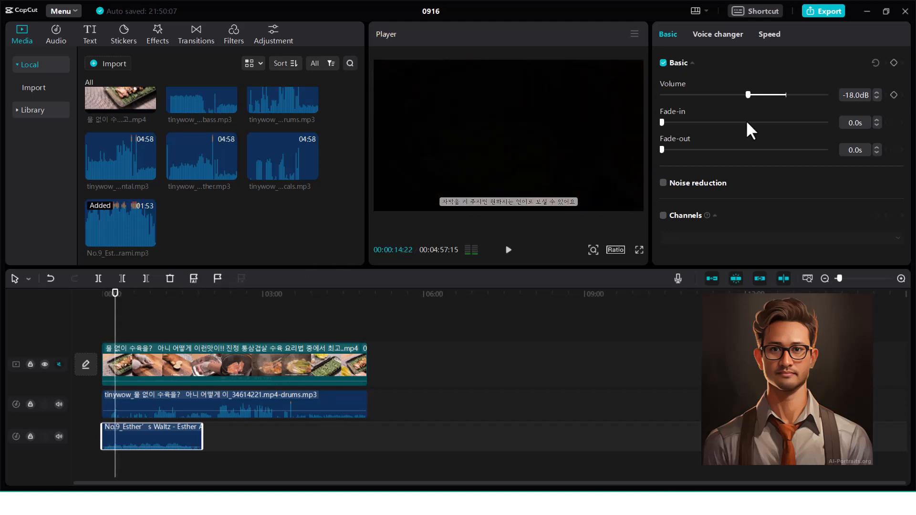
{"action": "left_click_drag", "start_coordinate": [753, 95], "coordinate": [731, 93]}
{"action": "key", "text": "space"}
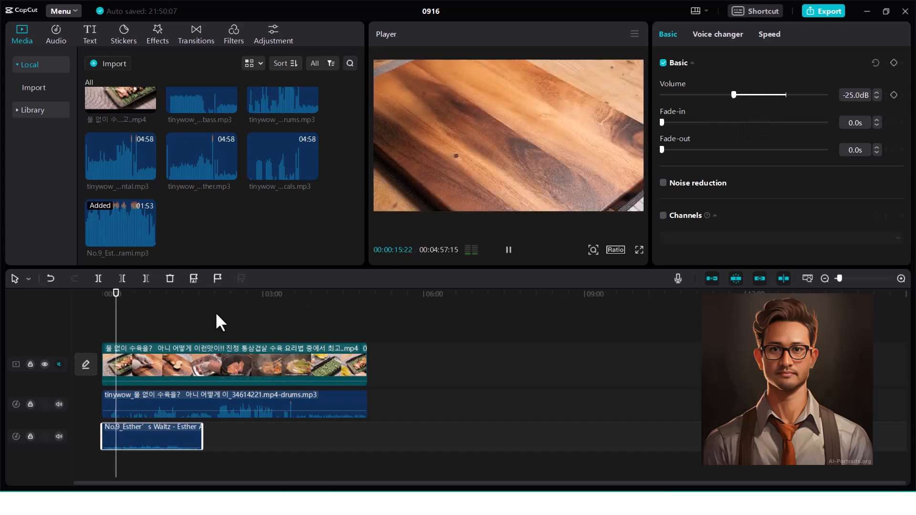
{"action": "key", "text": "space"}
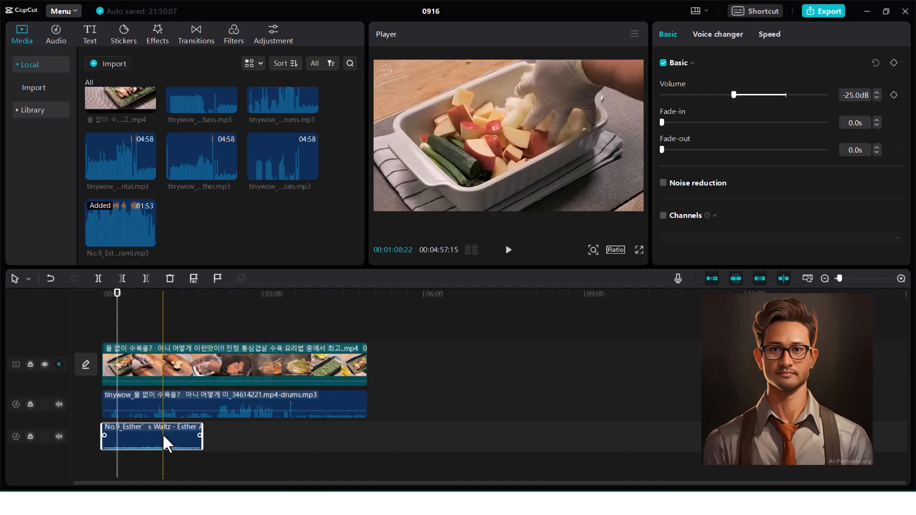
Place two copies of the waltz clip end to end after the original and trim the last copy to the video's end
{"action": "key", "text": "ctrl+c"}
{"action": "key", "text": "ctrl+v"}
{"action": "left_click_drag", "start_coordinate": [162, 433], "coordinate": [331, 425]}
{"action": "key", "text": "ctrl+v"}
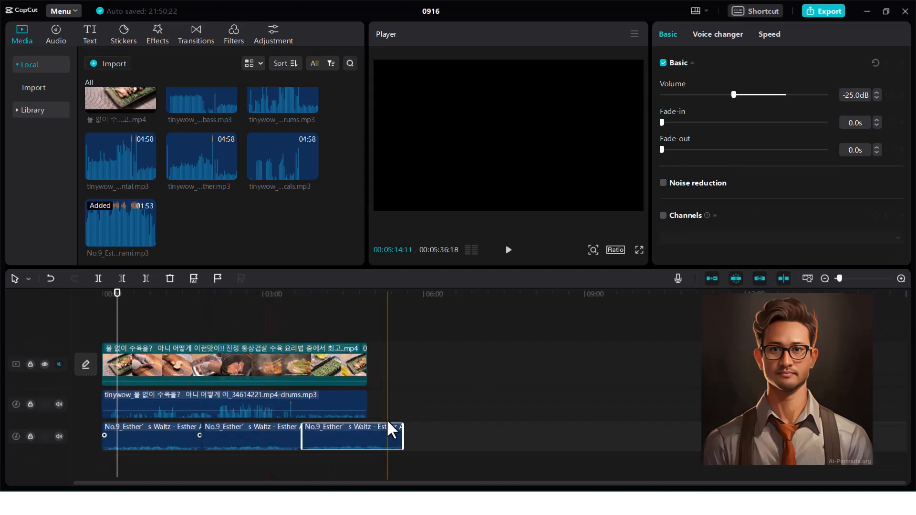
{"action": "left_click_drag", "start_coordinate": [400, 427], "coordinate": [365, 428]}
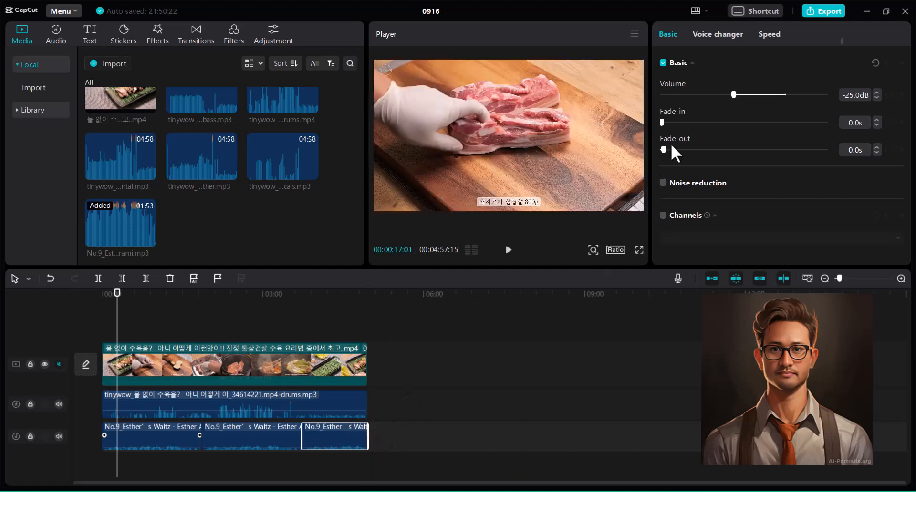
Set a 3.0 s fade-out on the last waltz clip and play the mix from 00:00:17:01
{"action": "left_click_drag", "start_coordinate": [683, 149], "coordinate": [709, 150]}
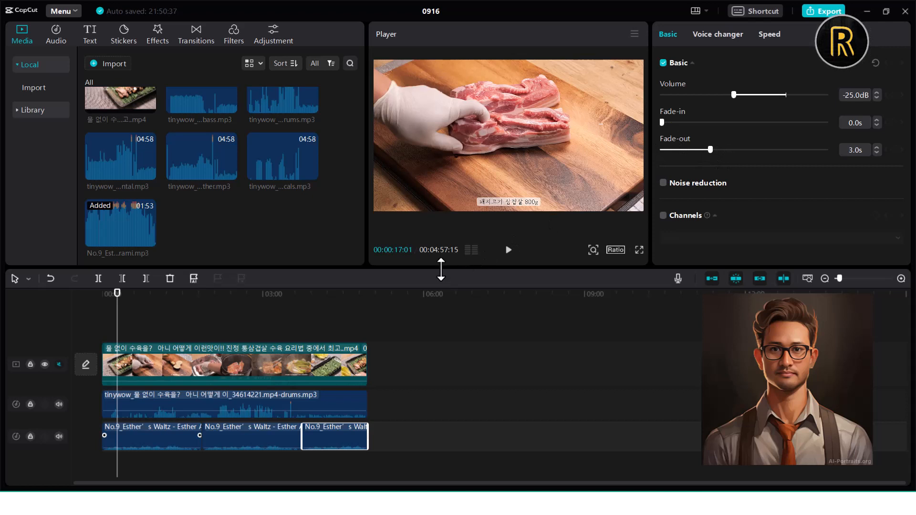
{"action": "key", "text": "space"}
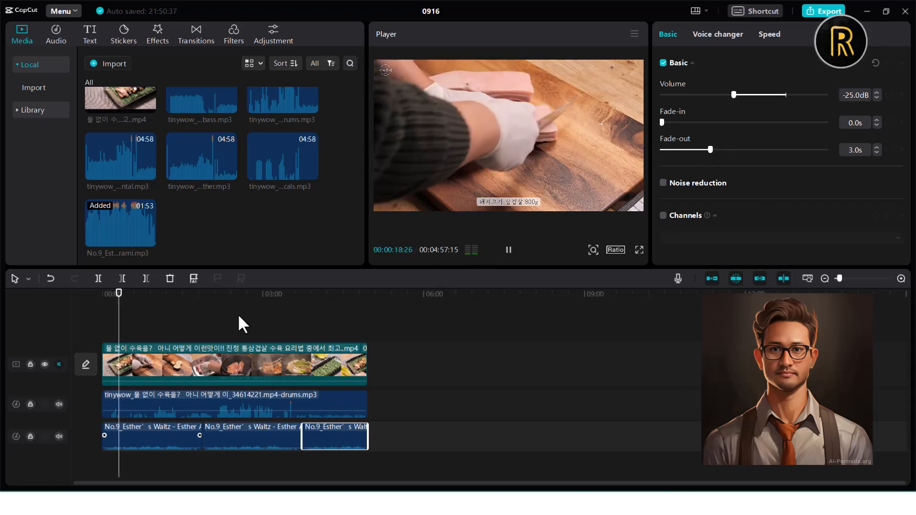
{"action": "key", "text": "space"}
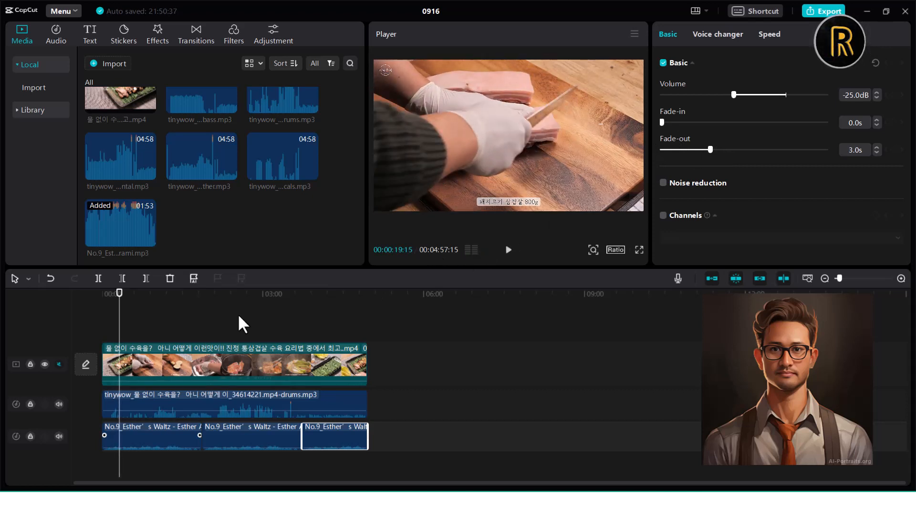